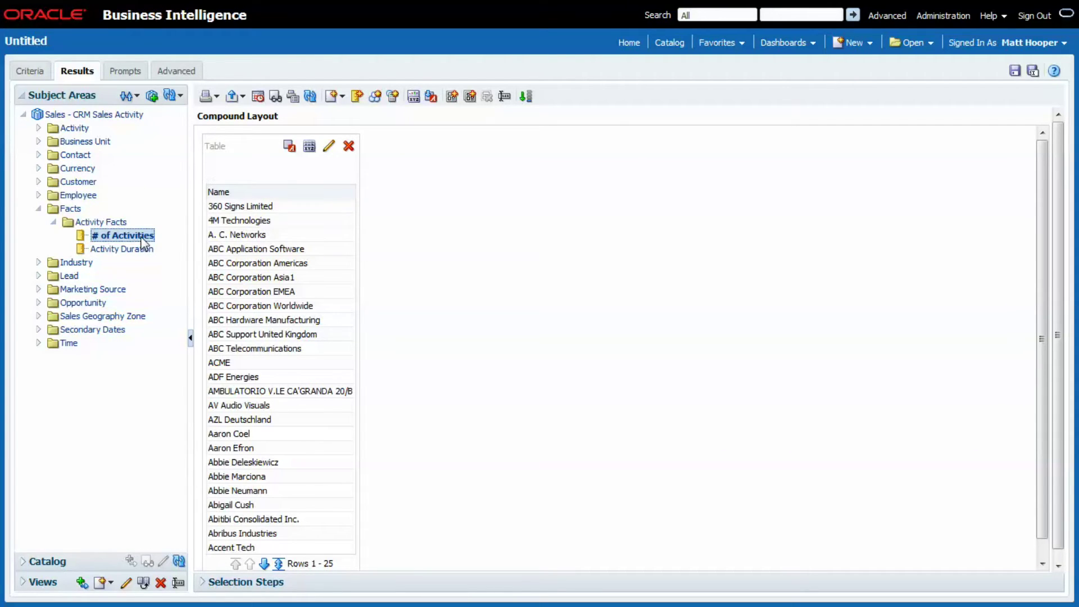
# Add the Activity Facts '# of Activities' measure beside the account names.
pyautogui.doubleClick(123, 235)
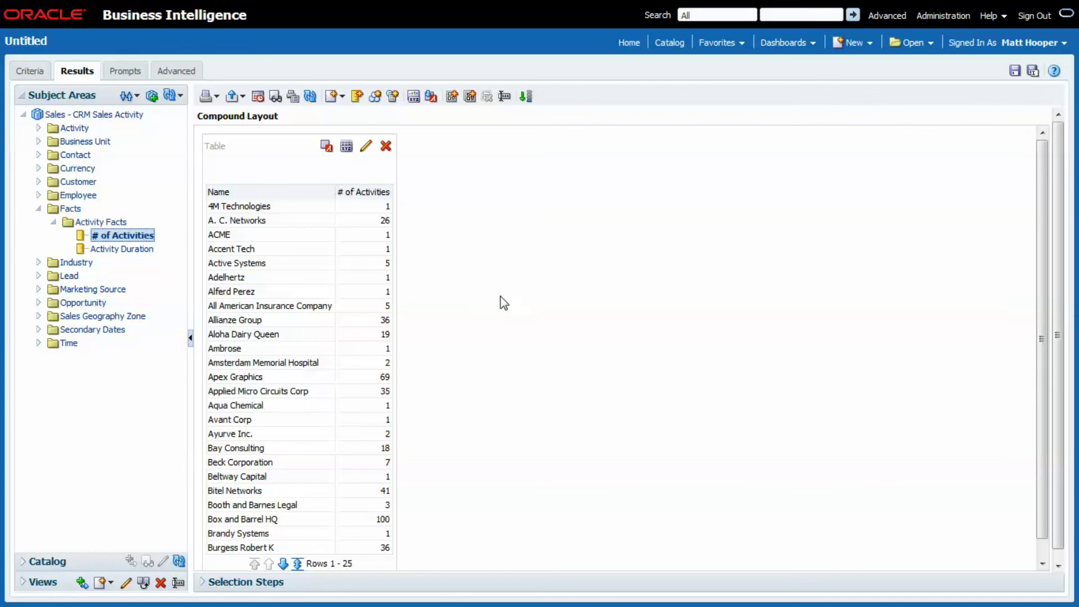
# Turn on Include Null Values in the analysis properties' Data settings.
pyautogui.click(413, 96)
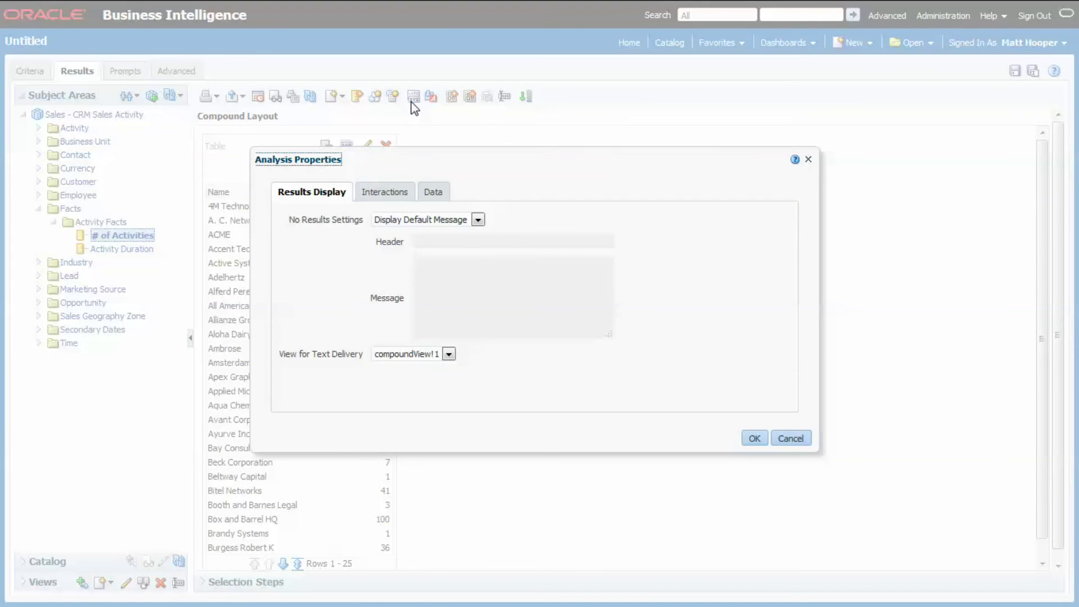
pyautogui.click(433, 191)
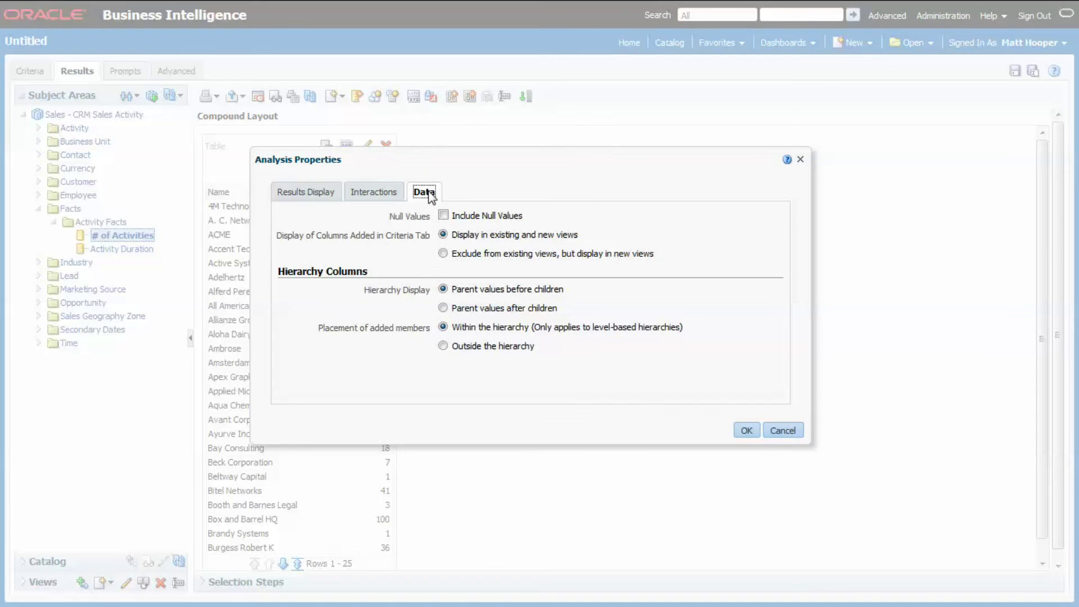
pyautogui.click(443, 216)
pyautogui.click(746, 429)
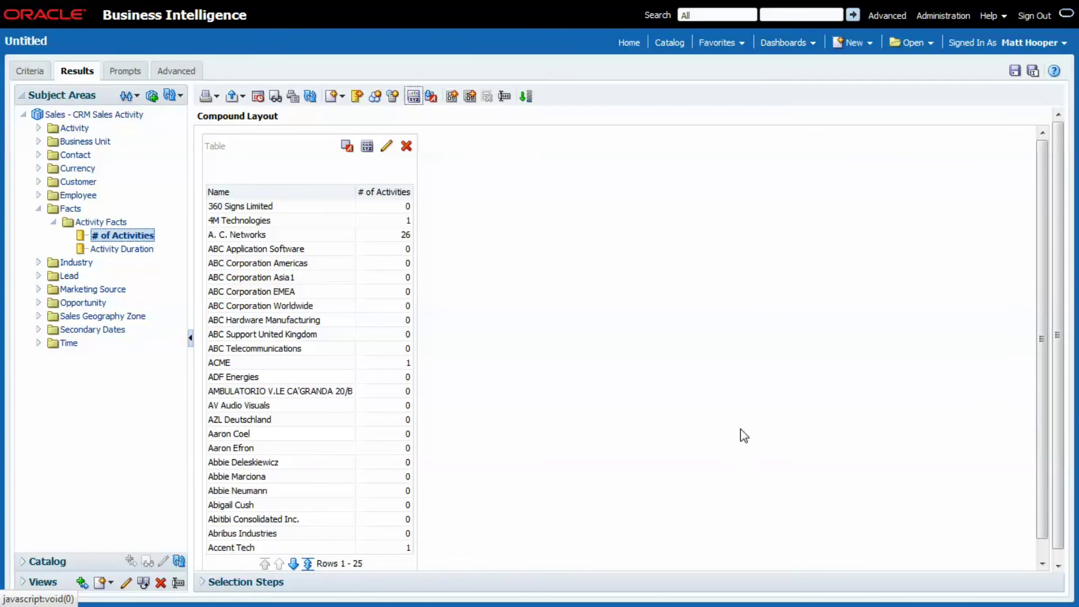